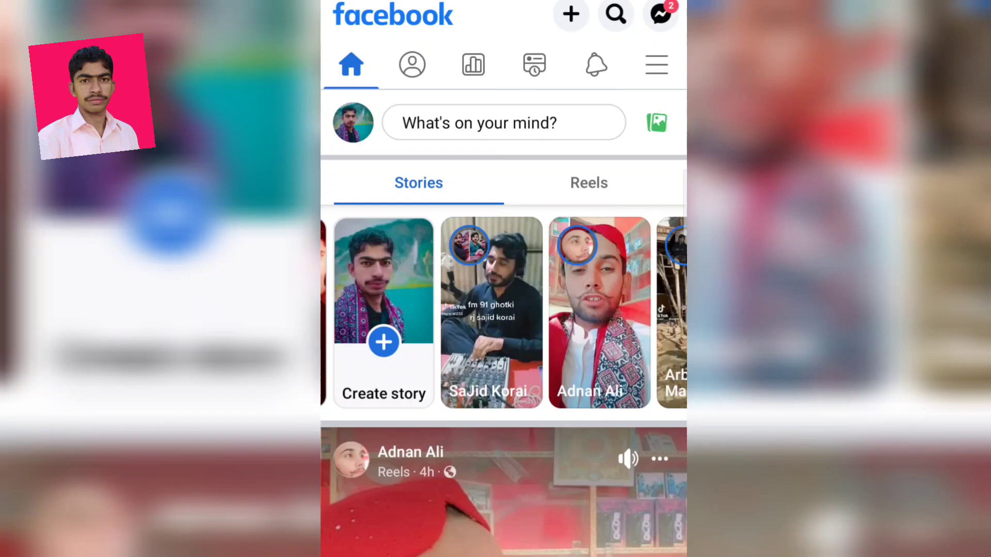
# Open the Professional dashboard to see 5,902 followers and 71 new followers over 28 days.
pyautogui.click(473, 65)
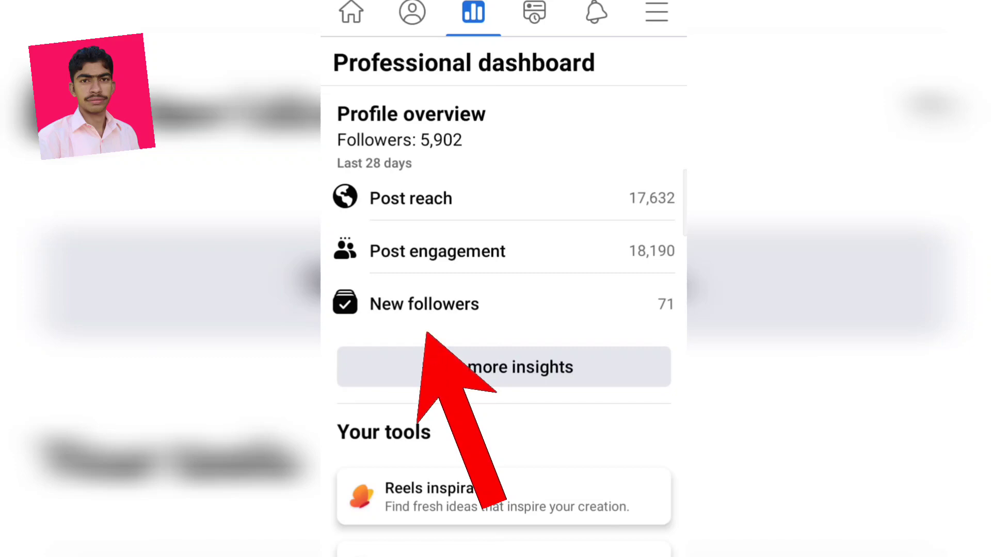
# Review the 7-day Insights and Audience cards (12.3K reached), then return to the dashboard's tools list.
pyautogui.click(504, 367)
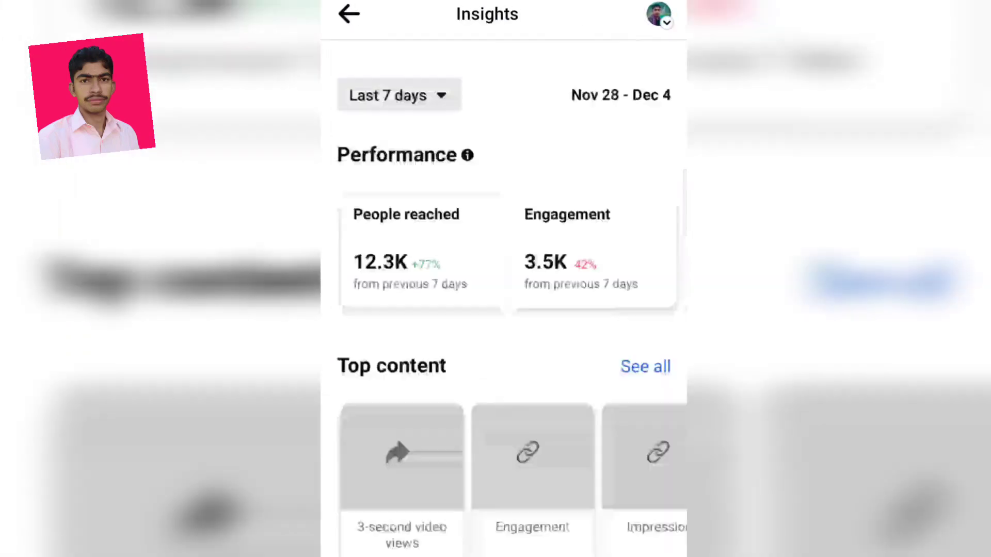
pyautogui.click(584, 342)
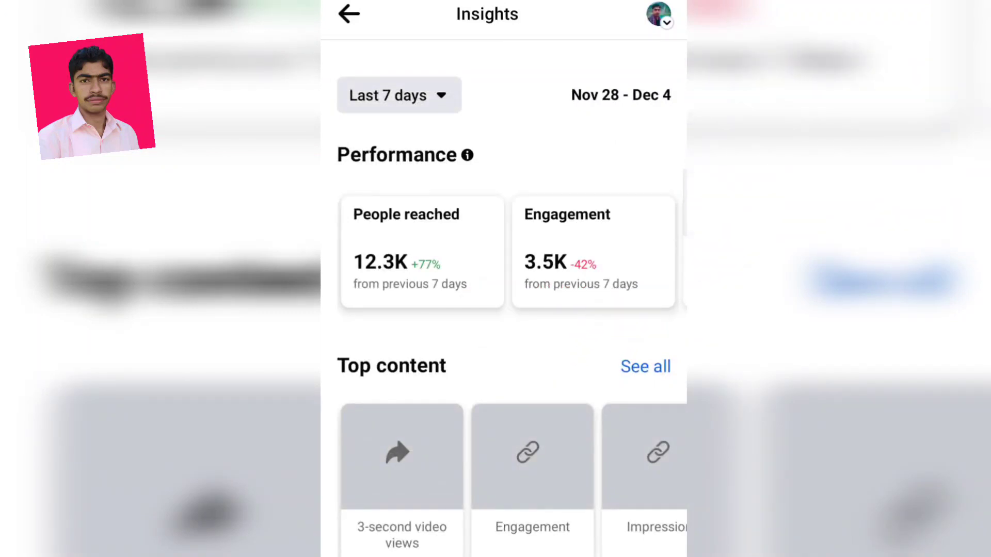
pyautogui.scroll(-5, 592, 361)
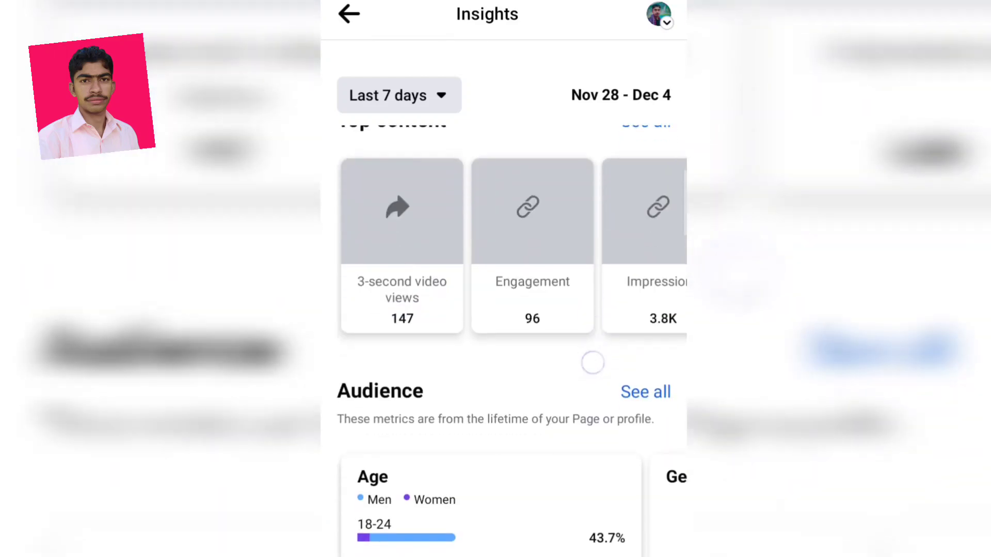
pyautogui.hscroll(5, 496, 506)
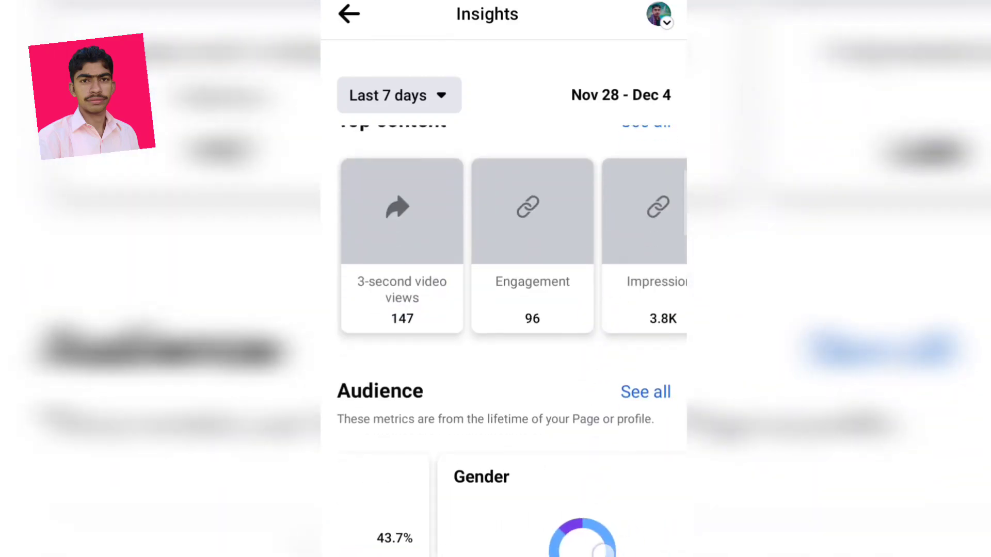
pyautogui.hscroll(5, 568, 505)
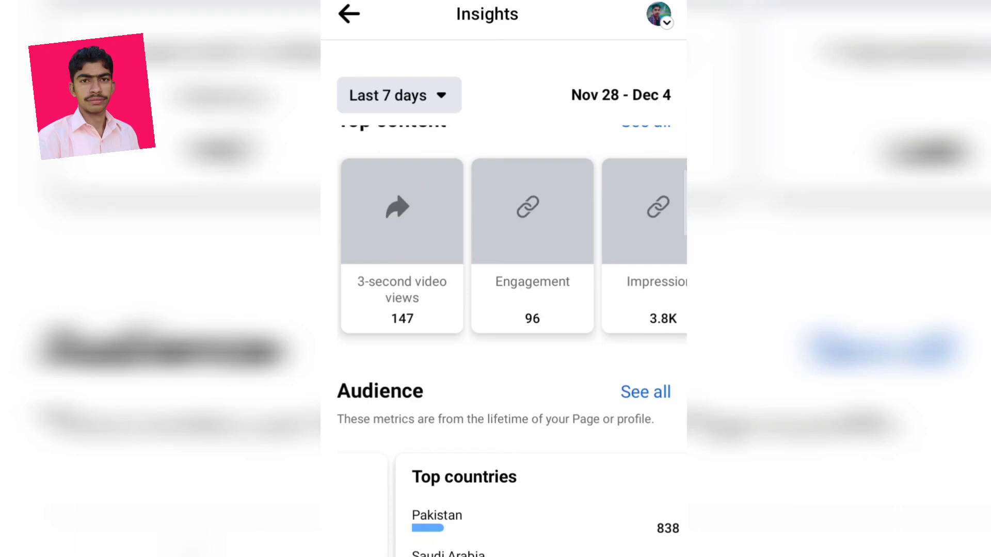
pyautogui.hscroll(5, 532, 509)
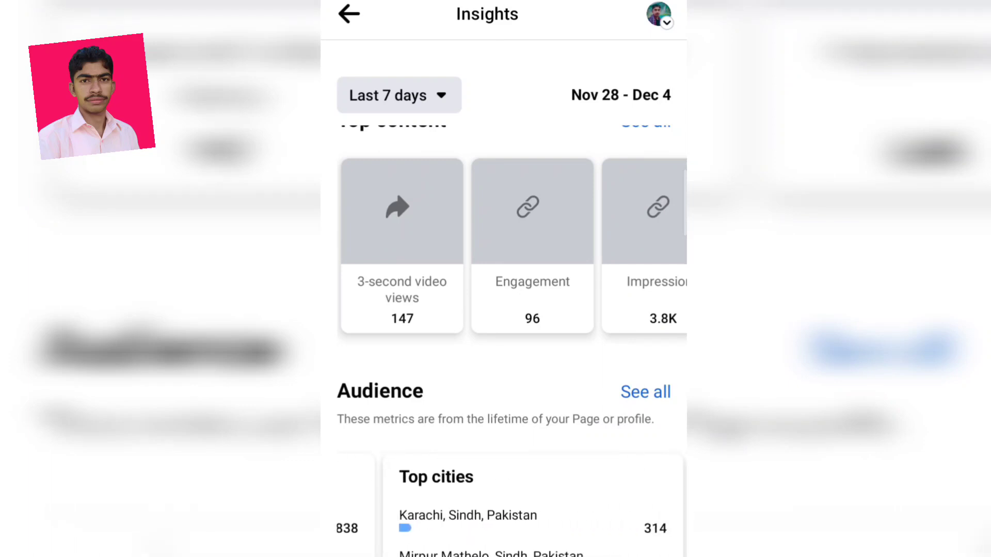
pyautogui.scroll(4, 529, 465)
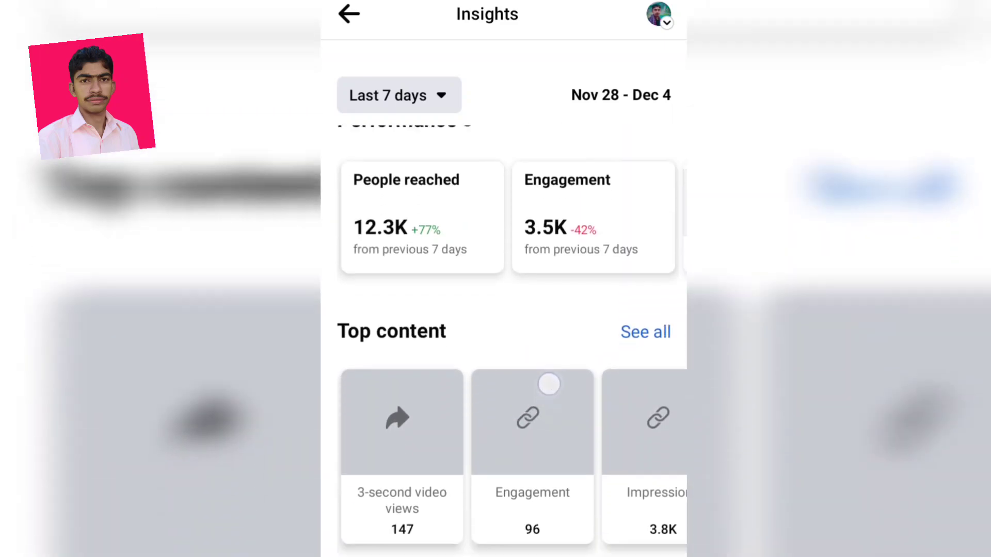
pyautogui.scroll(2, 549, 384)
pyautogui.click(349, 14)
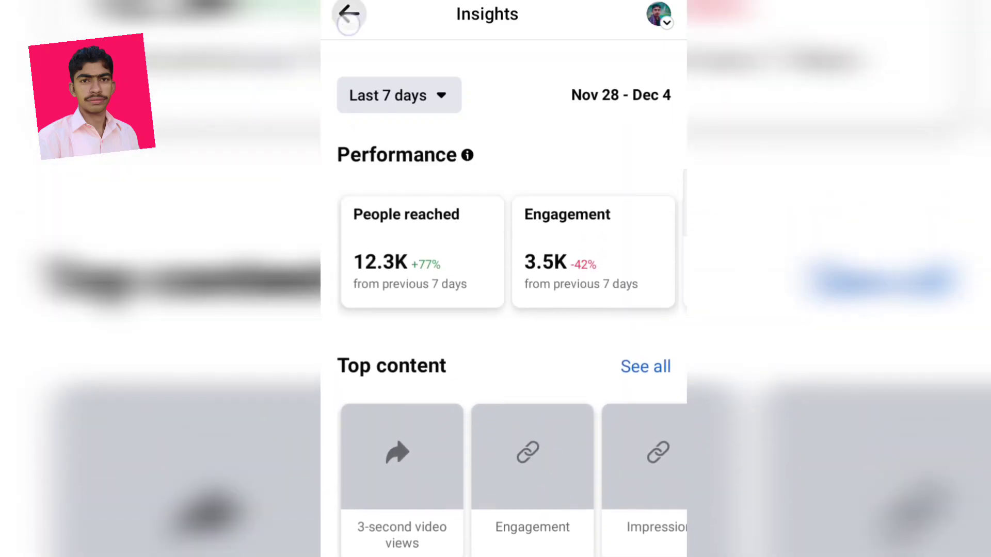
pyautogui.scroll(-2, 584, 392)
pyautogui.scroll(-3, 583, 392)
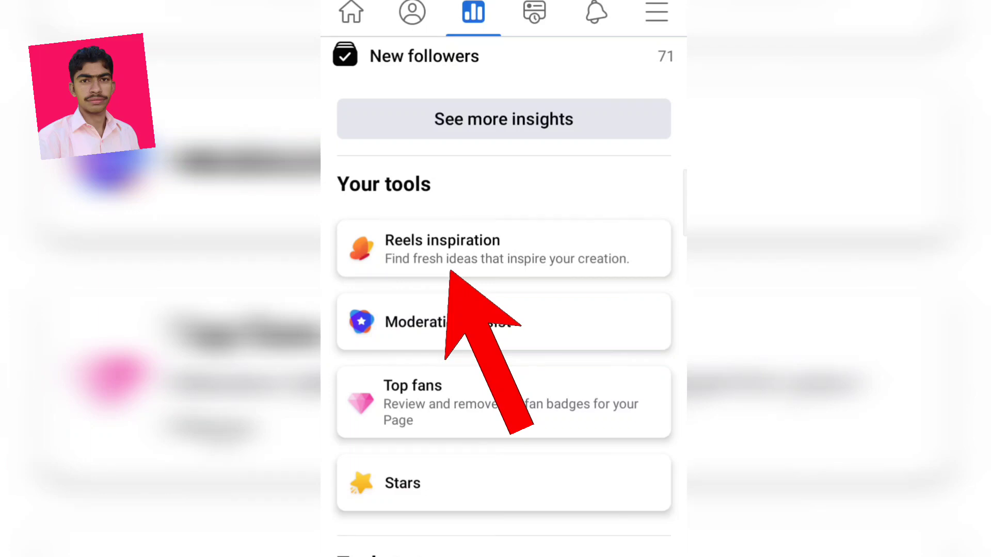
pyautogui.scroll(-1, 546, 440)
pyautogui.scroll(-3, 573, 319)
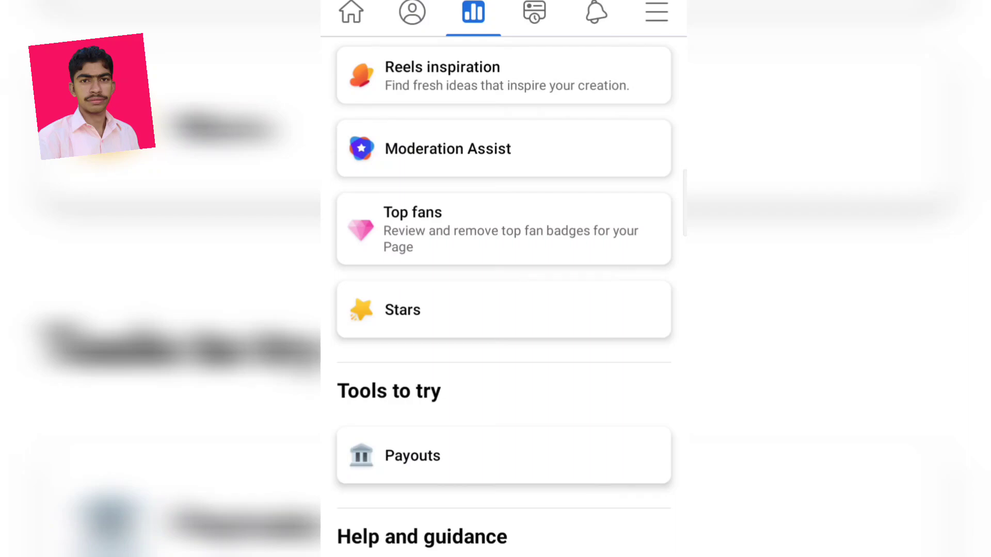
pyautogui.scroll(10, 504, 279)
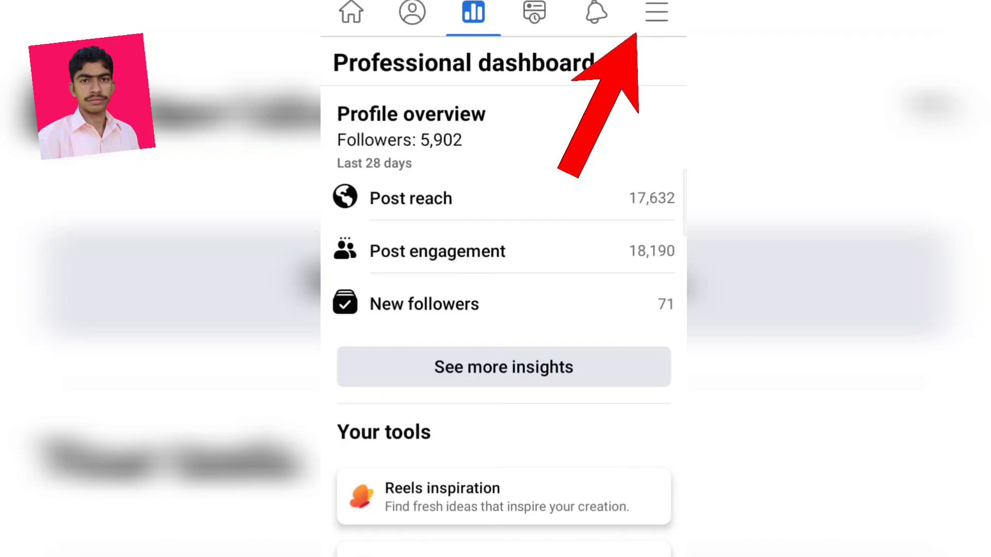
# From the main menu, expand Settings & privacy to show Settings, Privacy shortcuts and more.
pyautogui.click(657, 11)
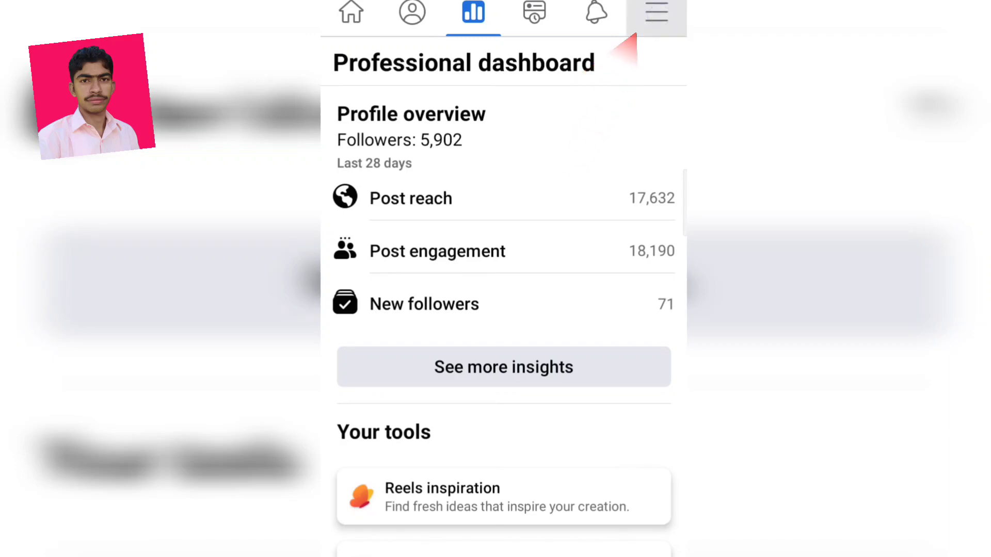
pyautogui.moveTo(572, 480); pyautogui.dragTo(579, 208)
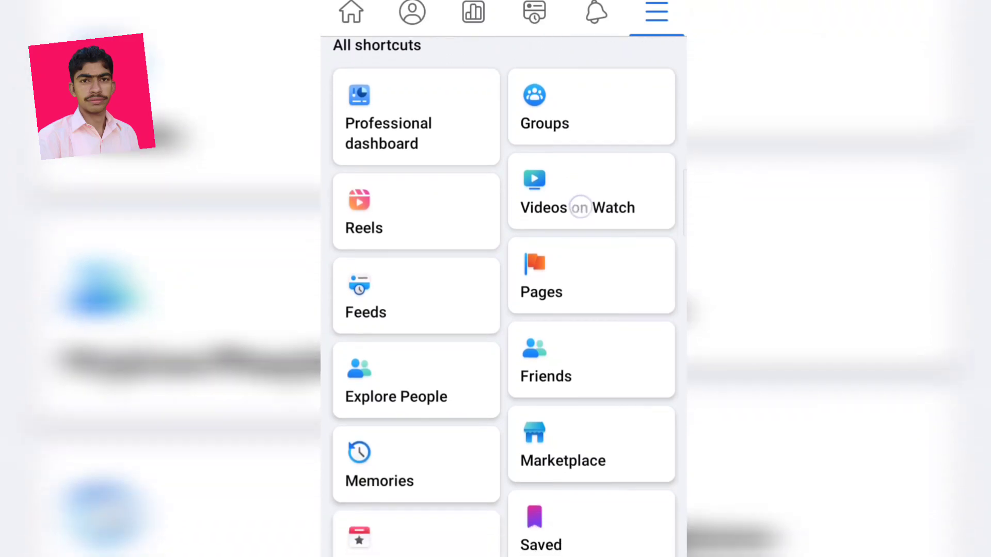
pyautogui.moveTo(579, 383)
pyautogui.mouseDown()
pyautogui.moveTo(581, 219)
pyautogui.moveTo(597, 93)
pyautogui.mouseUp()
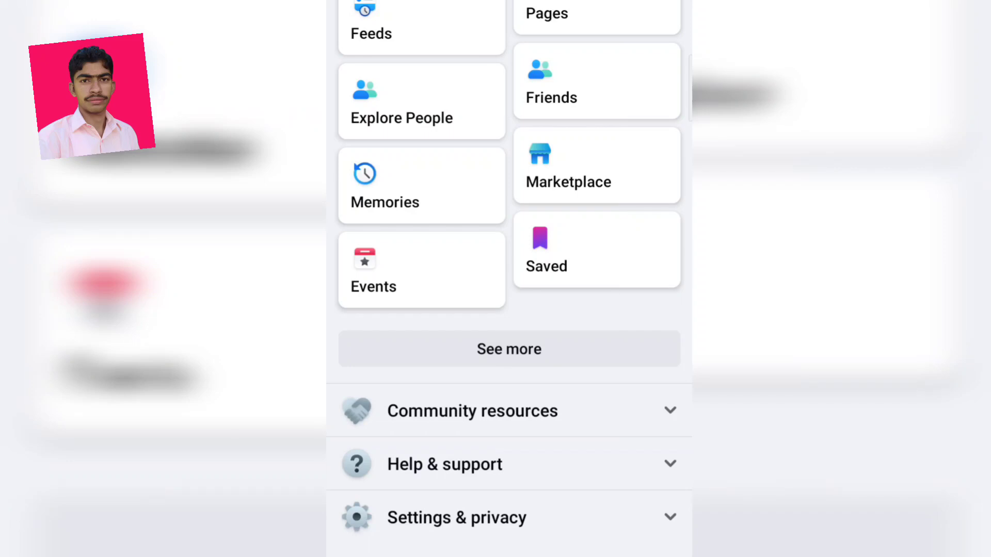
pyautogui.click(465, 516)
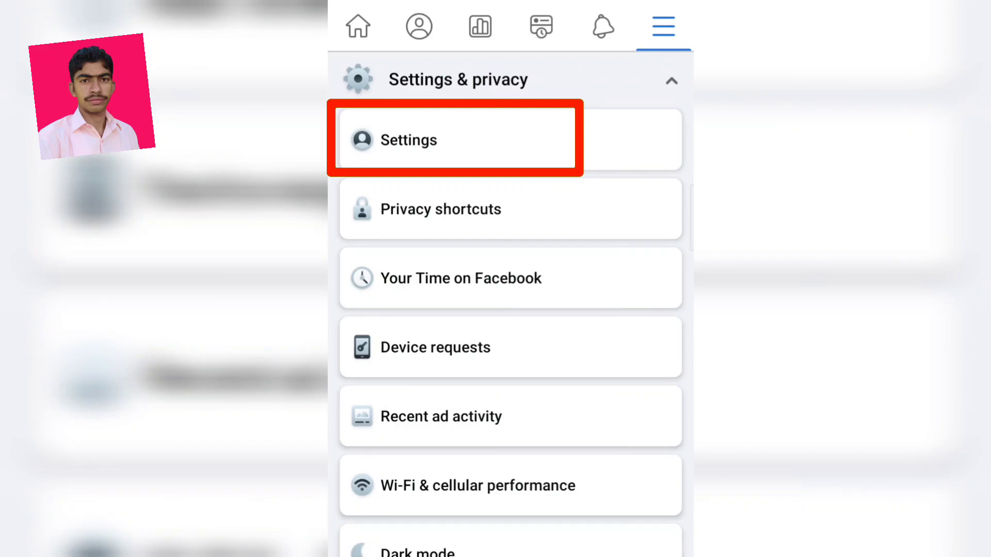
# Open the Settings page and look through its options.
pyautogui.click(455, 139)
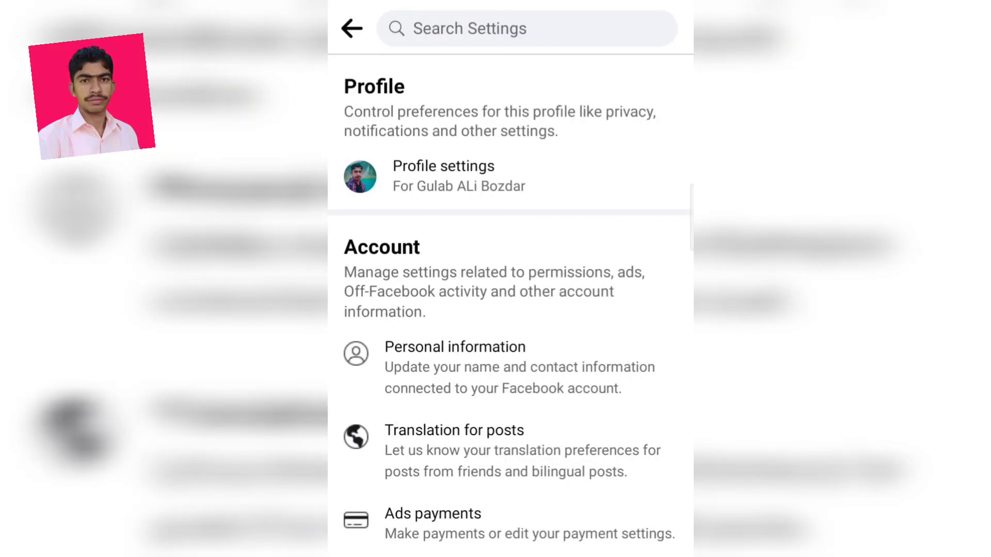
pyautogui.scroll(-10, 511, 304)
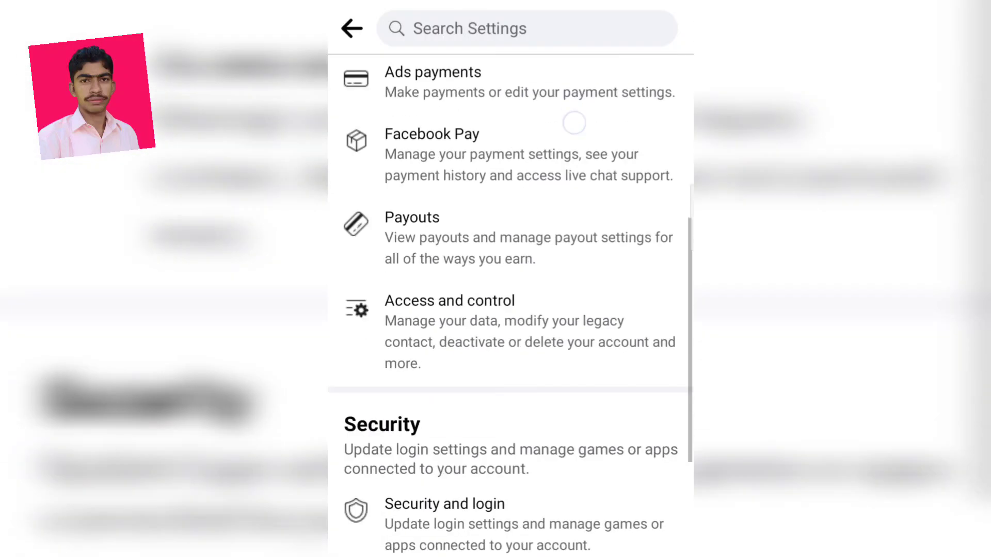
pyautogui.scroll(-6, 512, 305)
pyautogui.scroll(-10, 511, 304)
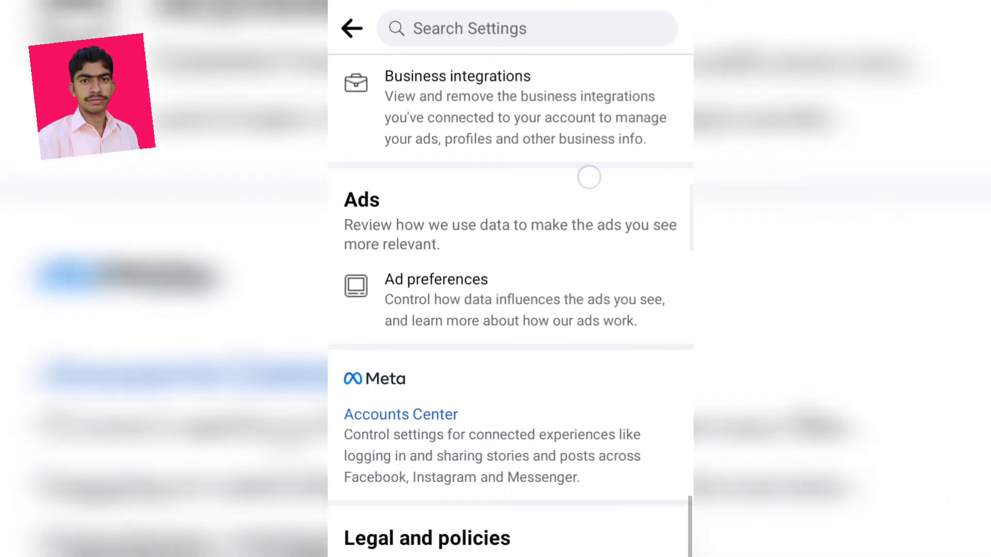
pyautogui.scroll(10, 587, 175)
pyautogui.scroll(5, 513, 429)
pyautogui.scroll(10, 512, 429)
pyautogui.scroll(3, 513, 310)
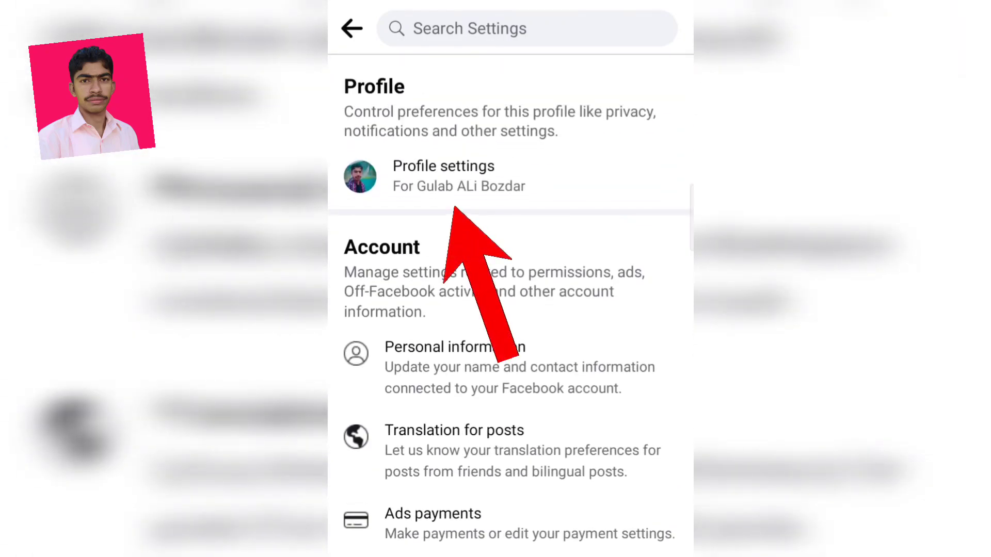
# Go into profile settings and scroll down to the Shortcuts section with Shortcut Bar.
pyautogui.click(444, 176)
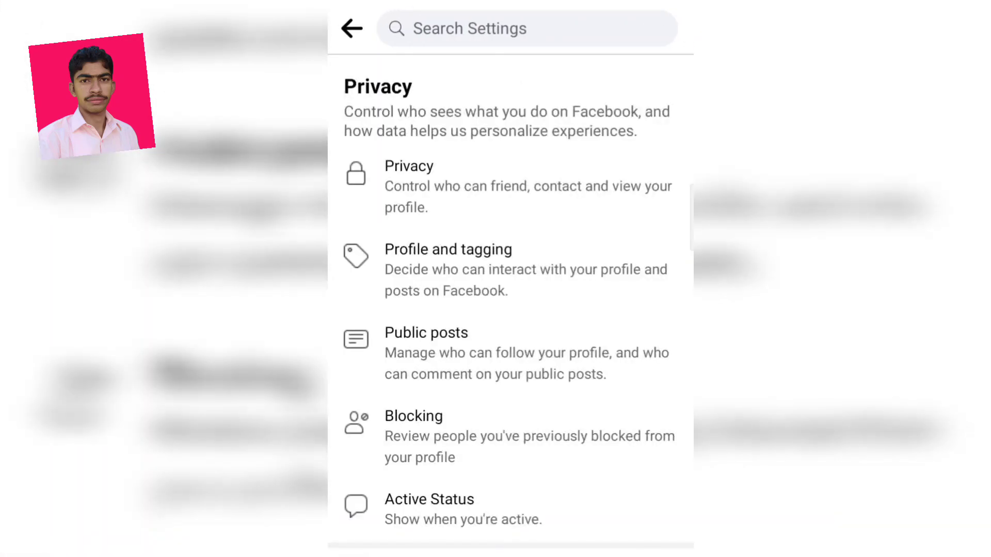
pyautogui.scroll(-5, 511, 279)
pyautogui.scroll(-3, 511, 279)
pyautogui.scroll(-5, 511, 278)
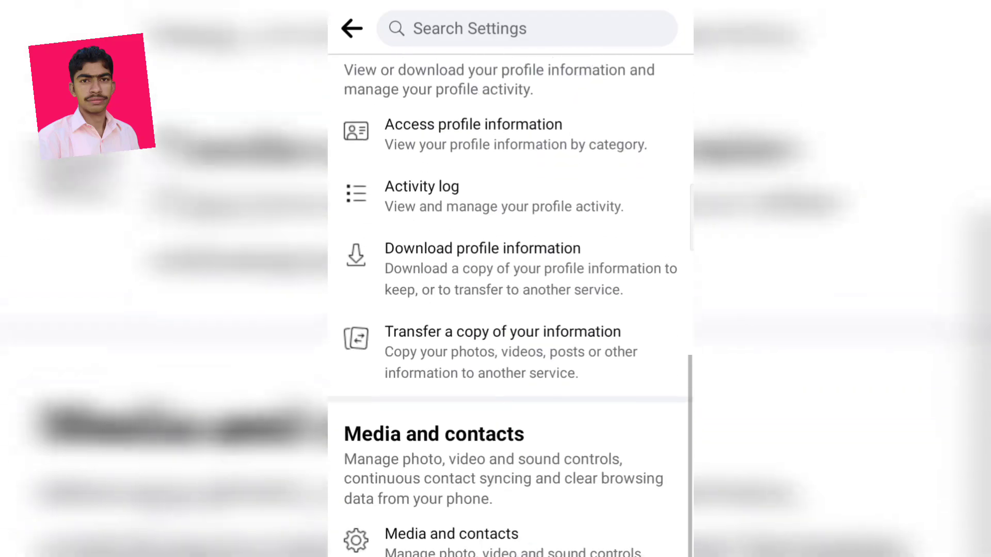
pyautogui.scroll(-8, 511, 279)
pyautogui.scroll(-3, 568, 322)
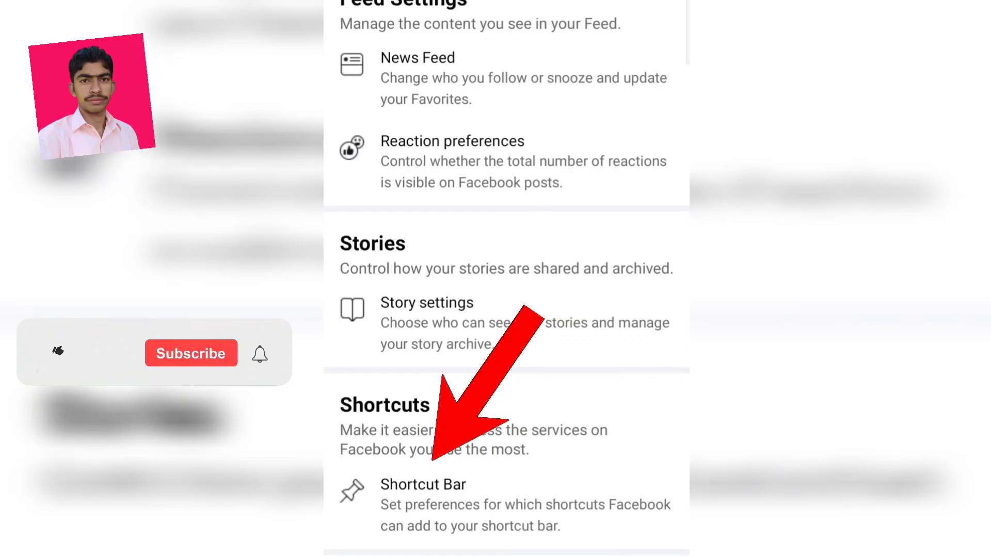
# In Shortcut Bar, change Professional dashboard from Pinned to Auto.
pyautogui.click(423, 495)
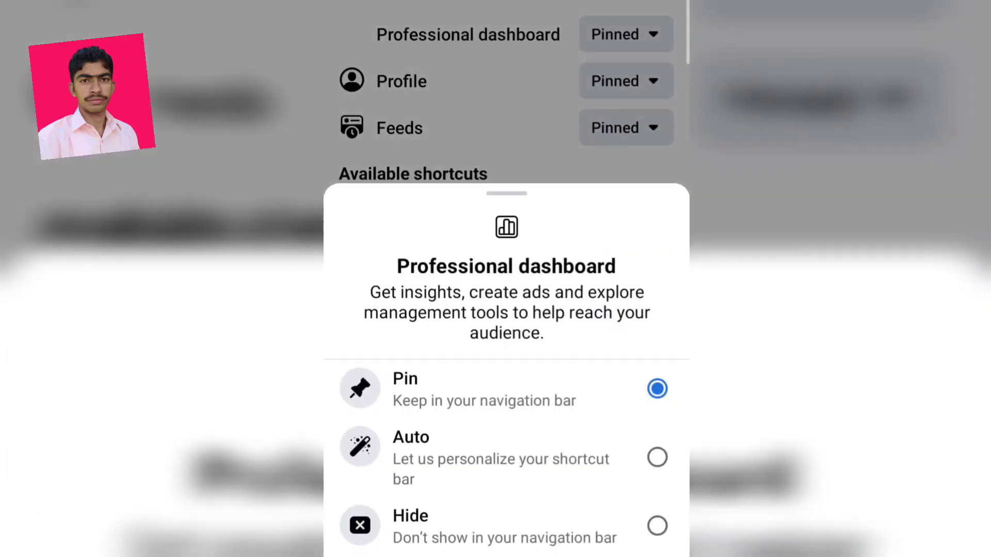
pyautogui.click(658, 457)
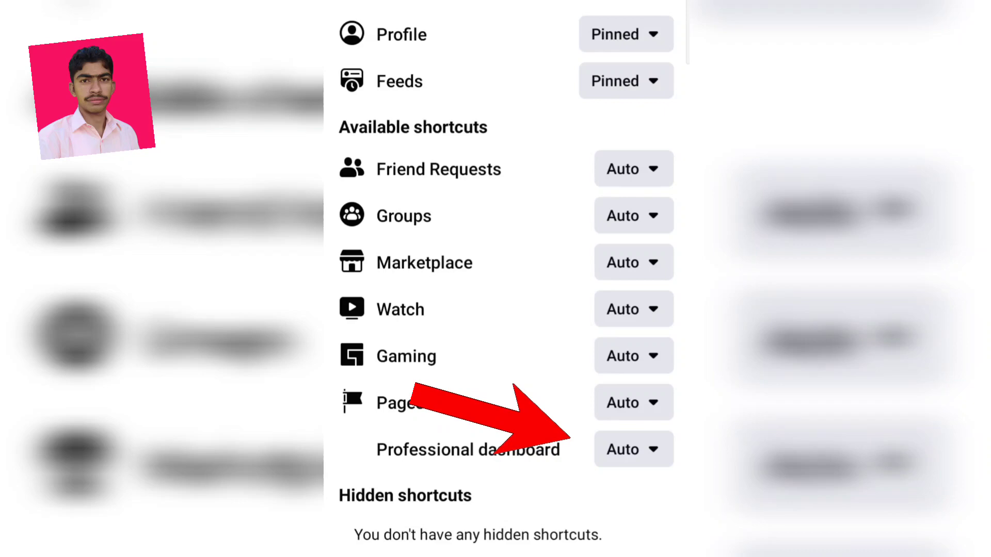
# Set the Professional dashboard shortcut back to Pin in the navigation bar.
pyautogui.click(634, 450)
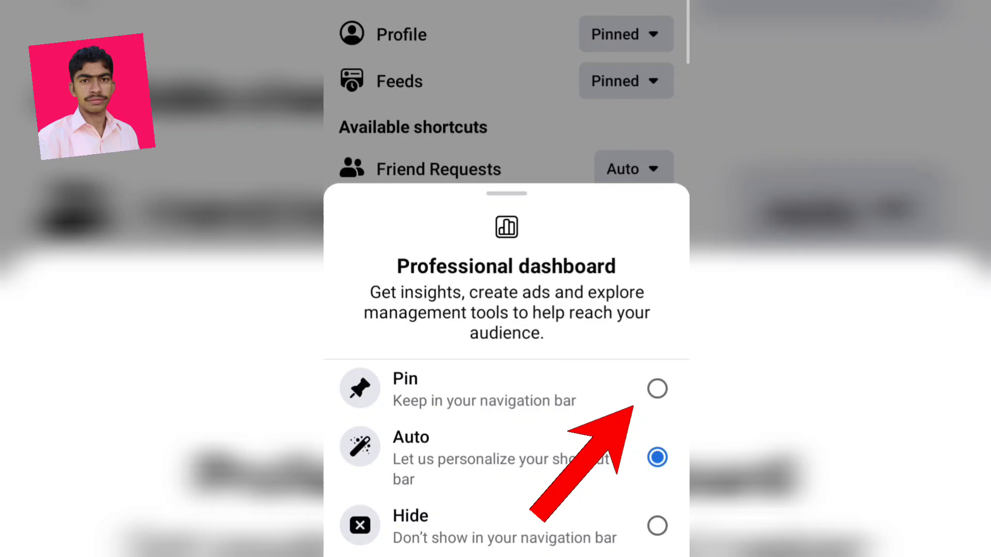
pyautogui.click(657, 389)
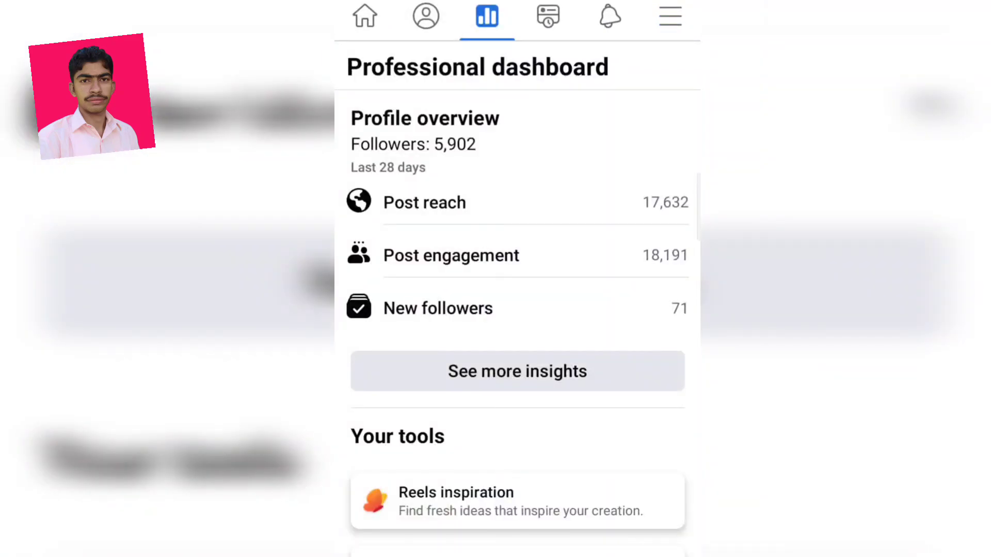
# Go to your profile page and choose See dashboard to reach the Professional dashboard.
pyautogui.click(426, 16)
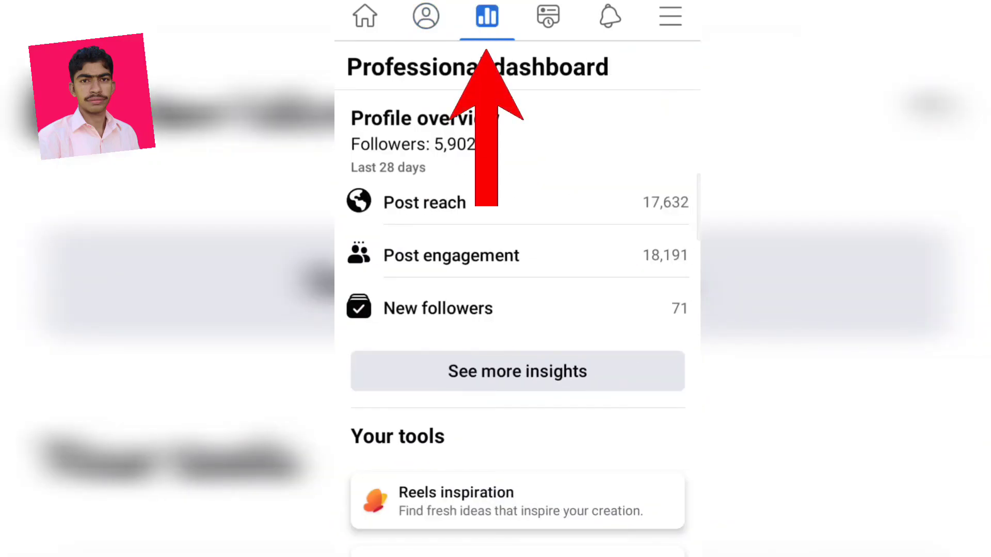
pyautogui.click(425, 16)
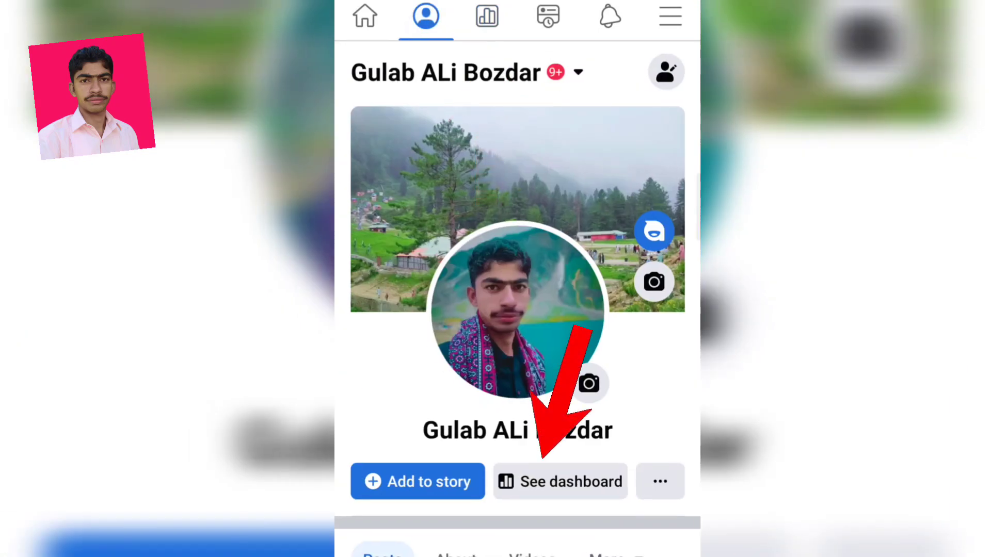
pyautogui.click(560, 481)
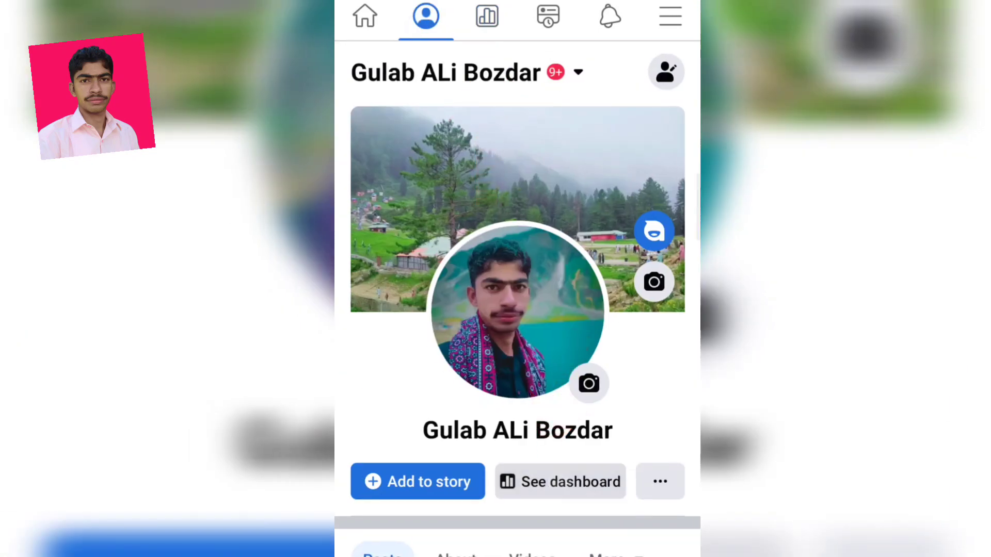